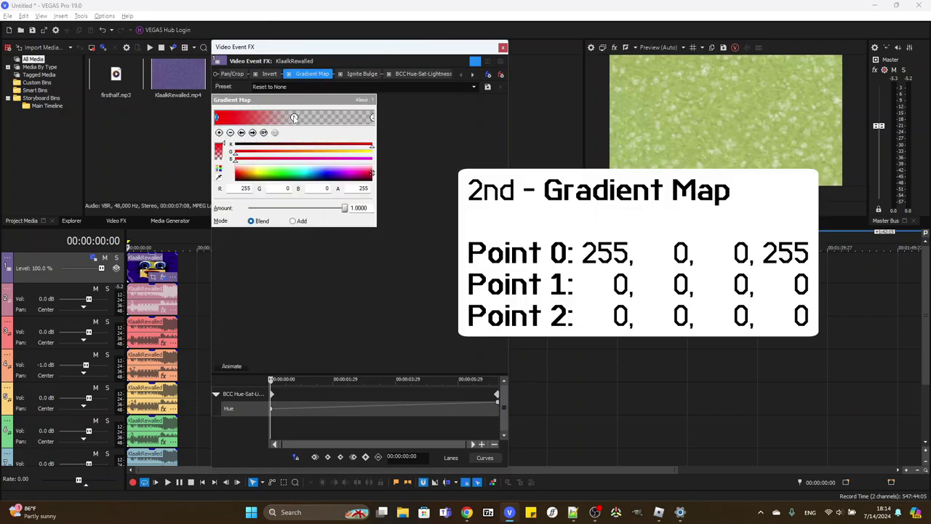
- Examine the second and third colour points of the Gradient Map effect, and the Ignite Bulge settings
click(294, 118)
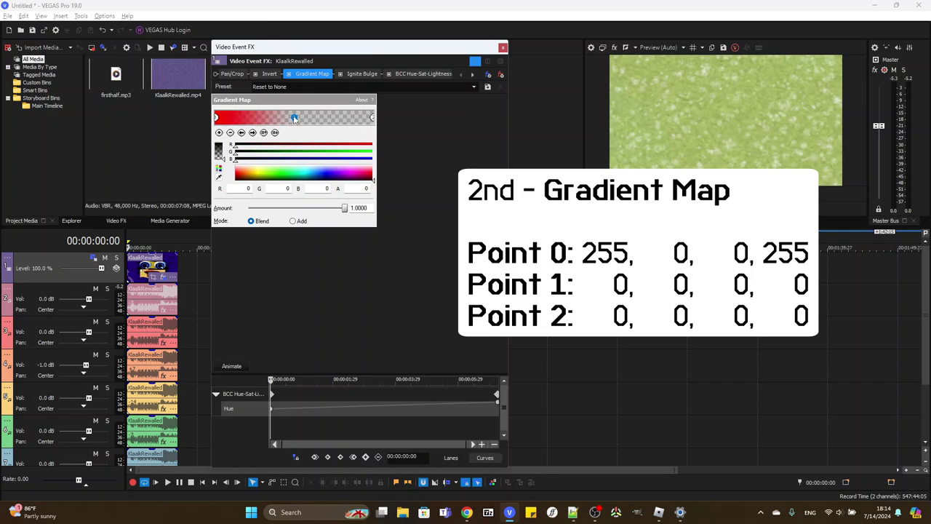
click(373, 118)
click(362, 74)
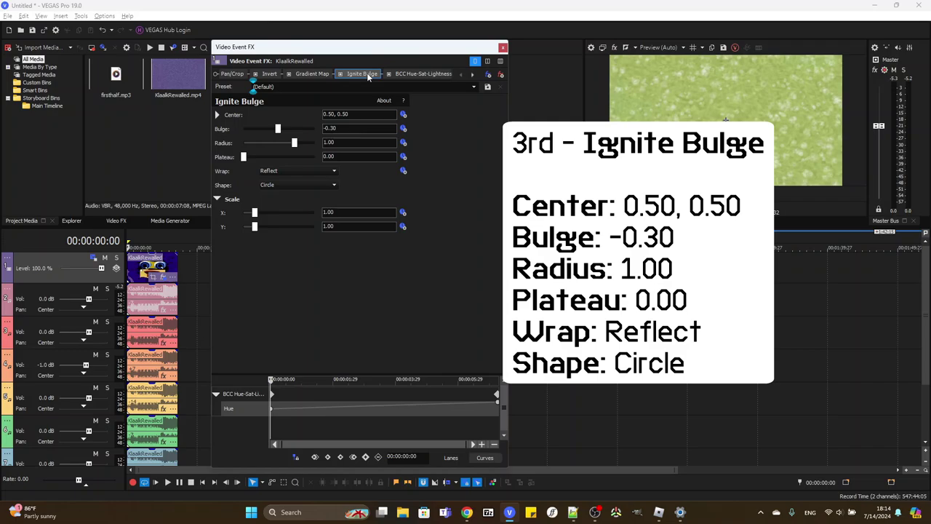
- Examine the BCC Hue-Sat-Lightness values at the first and last keyframes, and the Spherize effect's settings including its scaling
click(436, 75)
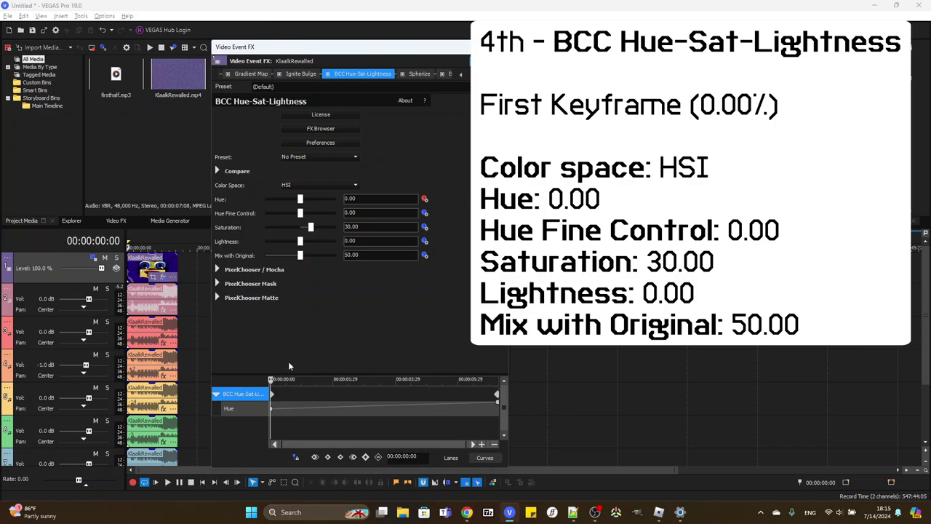
drag(273, 381, 548, 368)
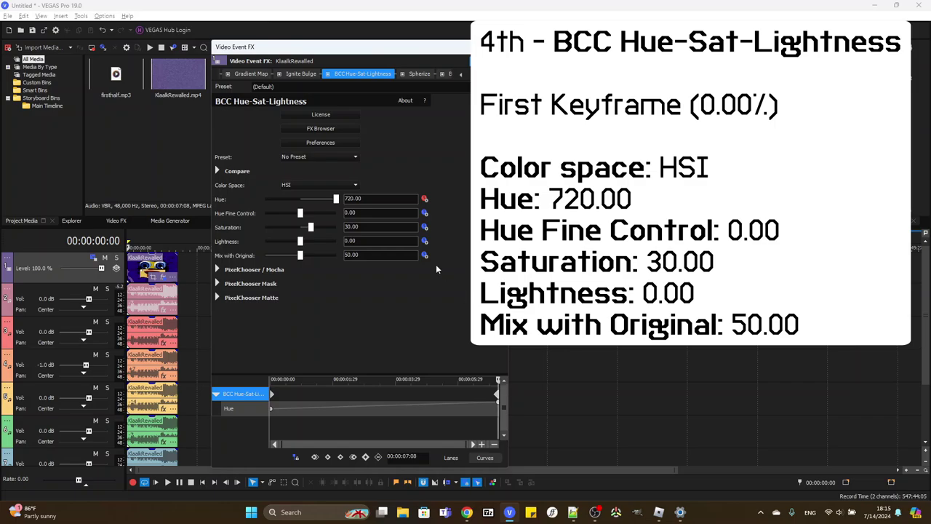
click(419, 74)
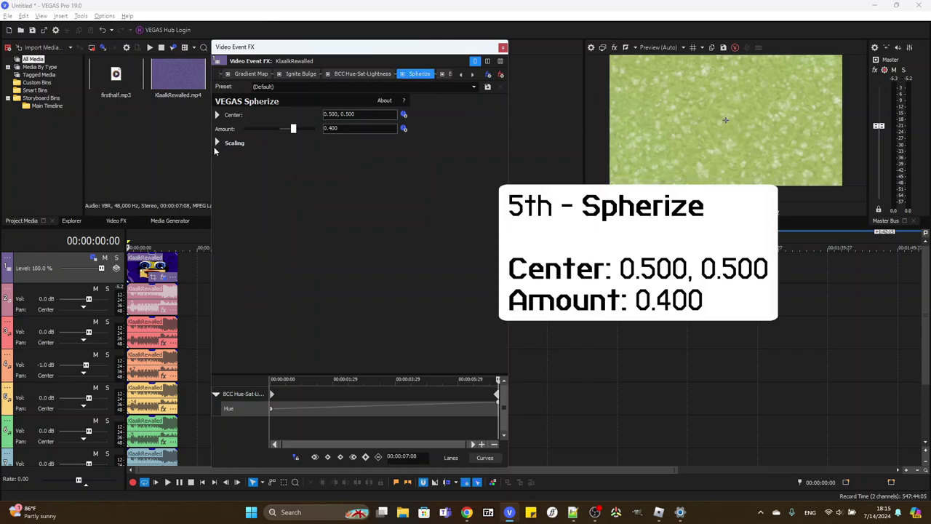
click(217, 144)
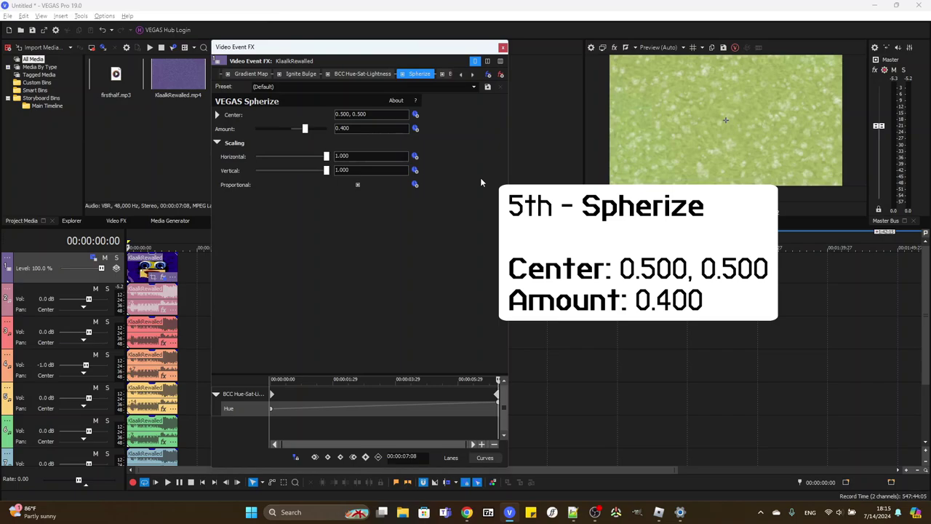
- Examine the BCC Snow settings down to the snowflake options, and close the video event's effects window
click(473, 74)
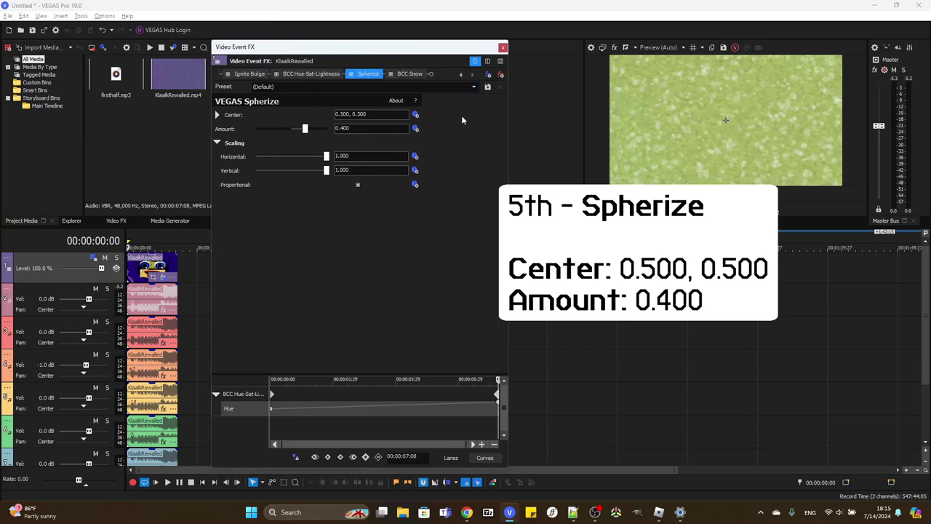
click(411, 73)
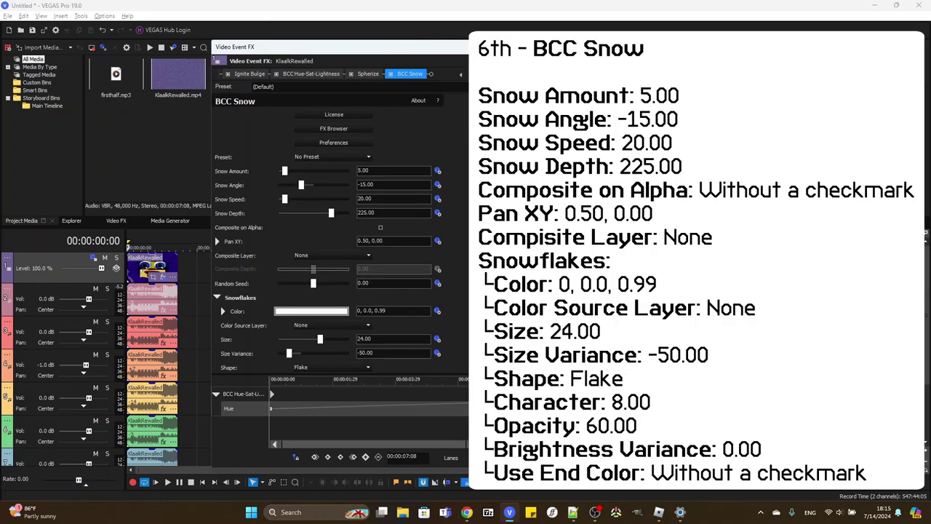
scroll(328, 233, down, 2)
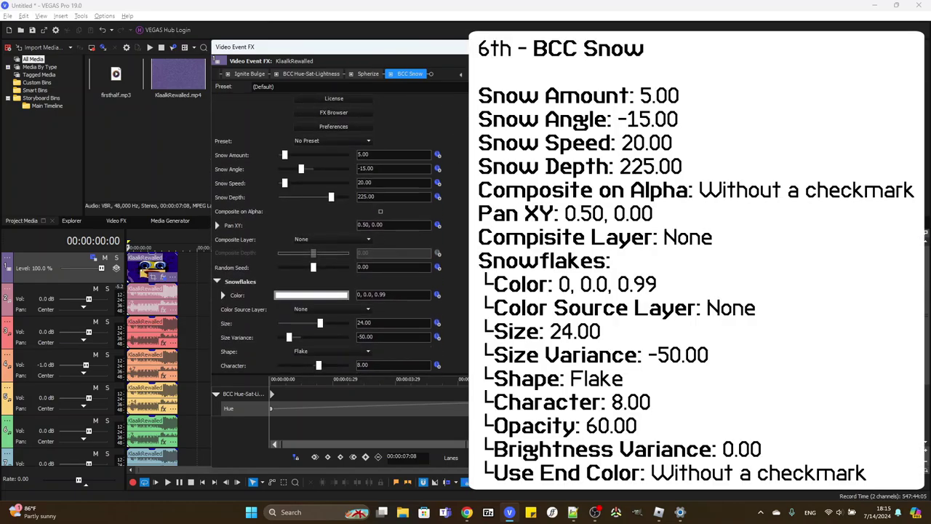
scroll(328, 233, down, 1)
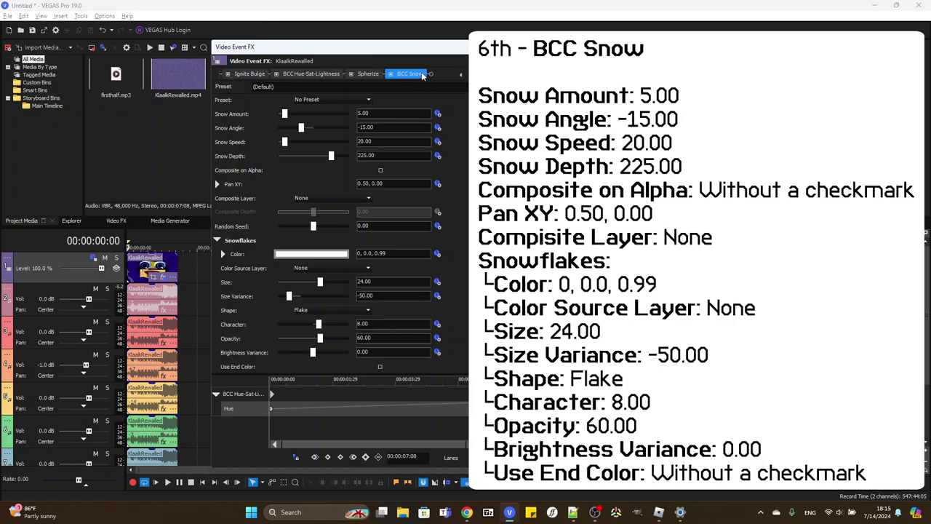
drag(430, 47, 445, 23)
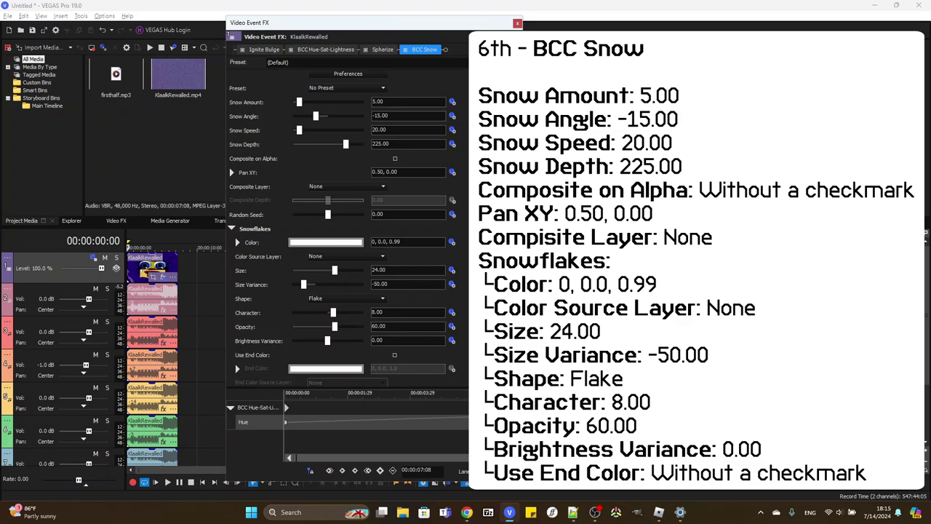
click(517, 23)
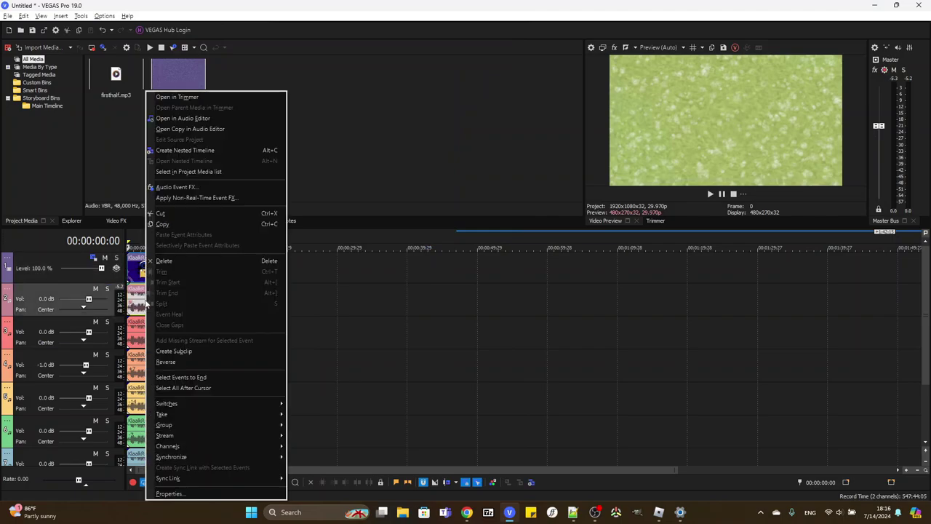
- Check the time stretch and pitch shift properties of the clip on the first audio track
right_click(147, 303)
click(182, 494)
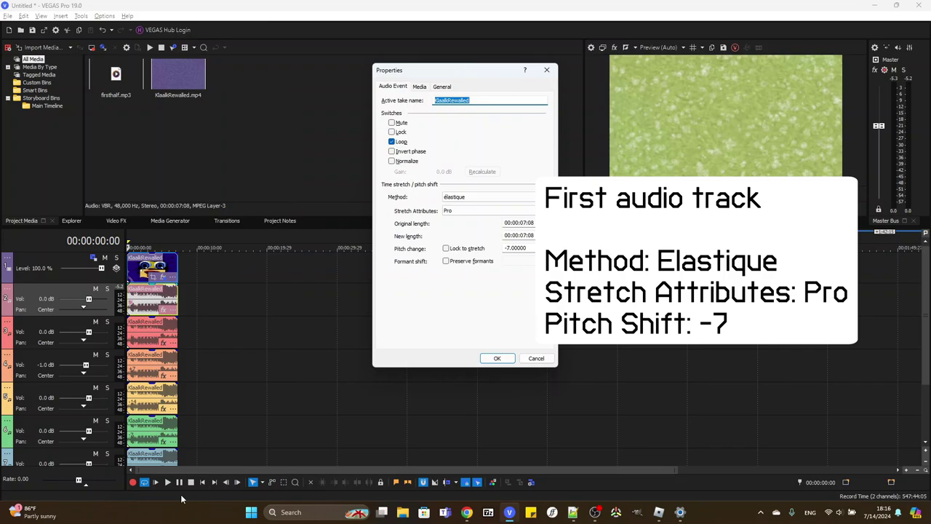
click(496, 359)
- Set the second audio track's clip to the élastique pitch shift method with Pro stretch attributes
click(146, 337)
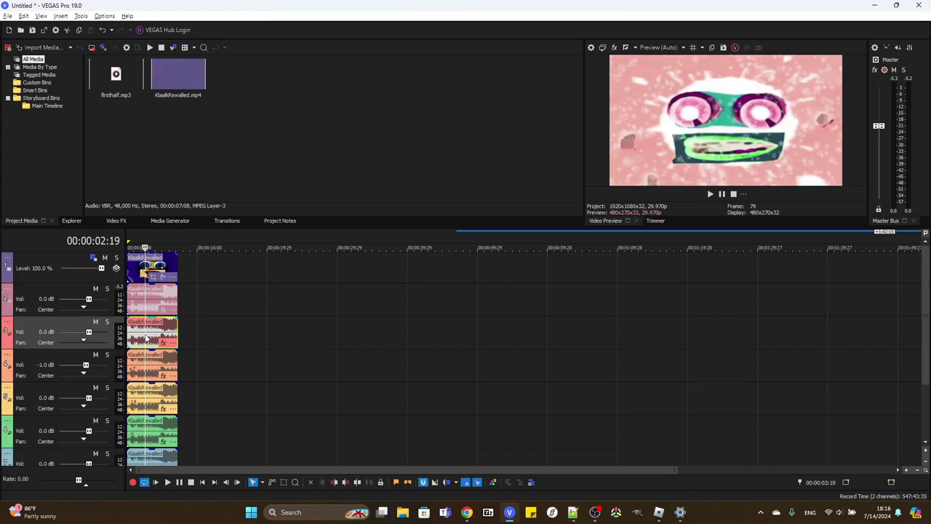
right_click(147, 336)
click(182, 492)
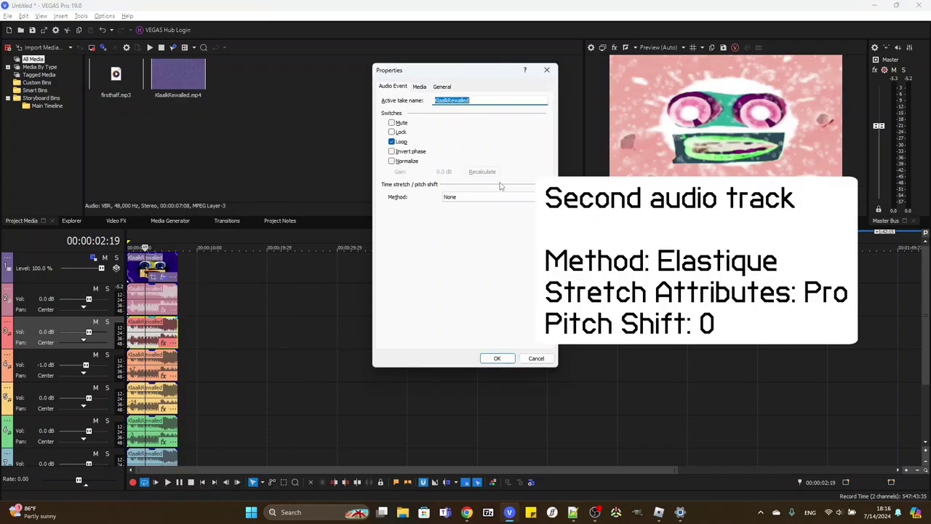
click(489, 197)
click(480, 202)
click(470, 211)
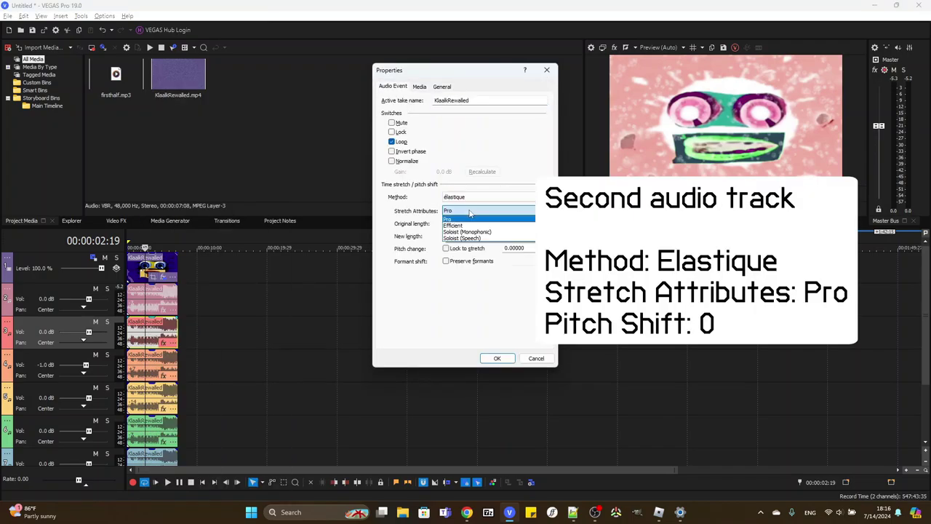
click(452, 220)
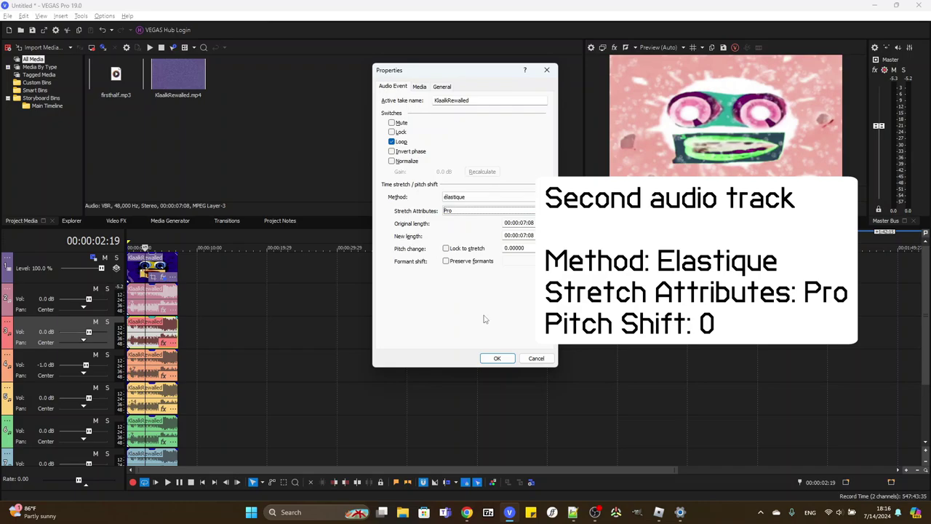
click(497, 359)
- Check the time stretch and pitch shift properties of the clips on the third and fourth audio tracks
right_click(153, 371)
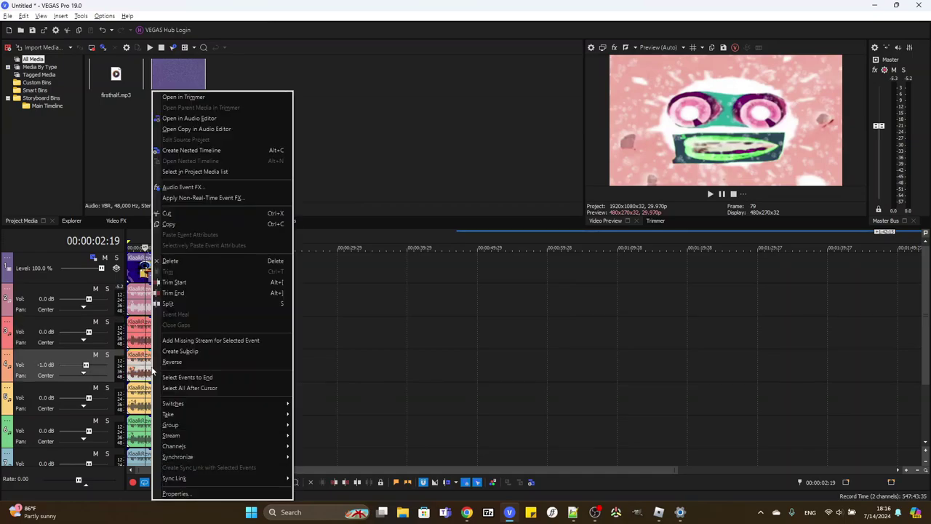
click(191, 495)
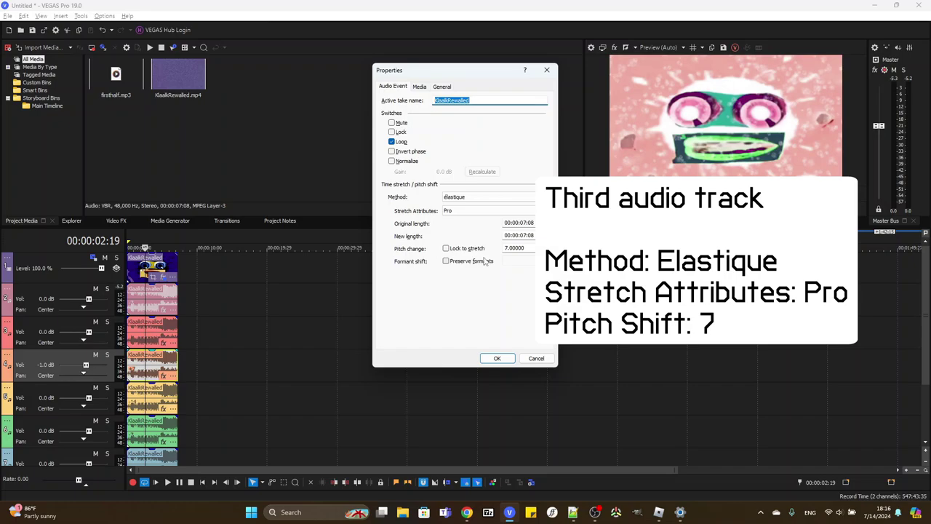
click(497, 358)
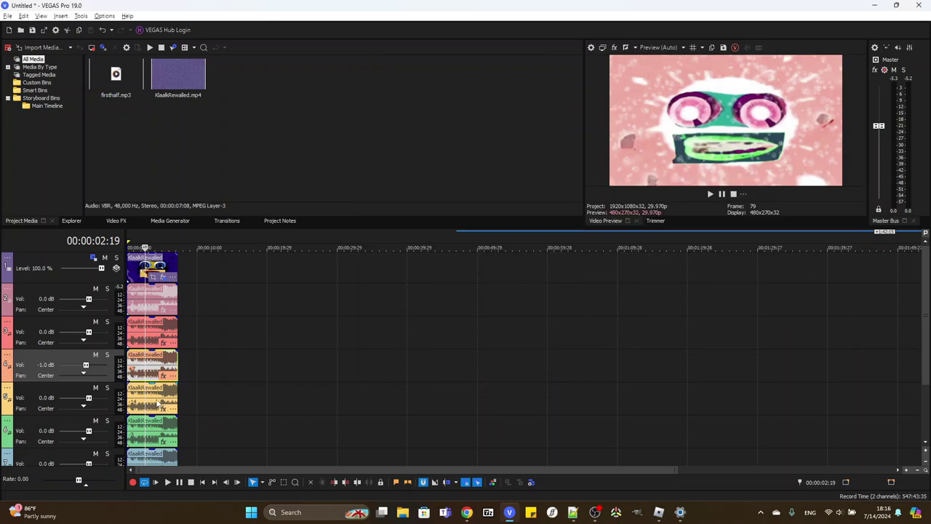
right_click(156, 404)
click(182, 493)
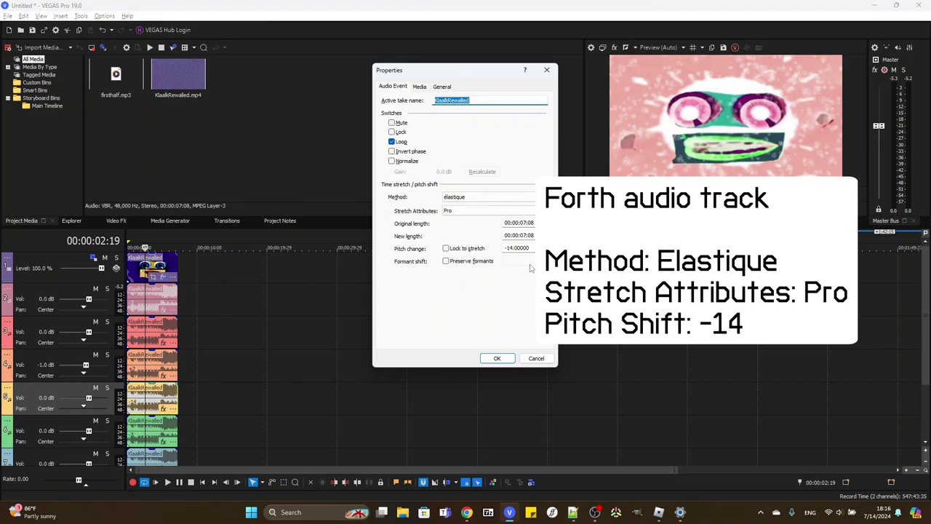
click(498, 358)
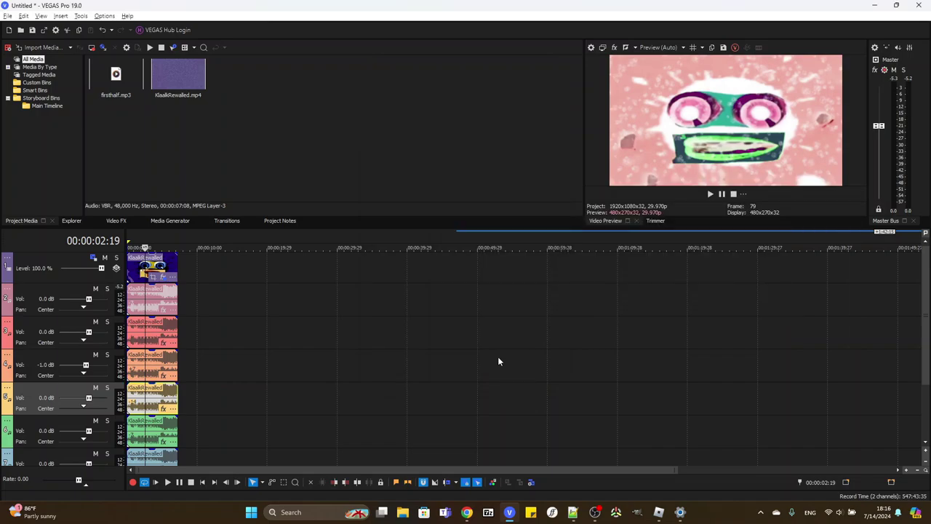
- Check the time stretch and pitch shift properties of the clip on the fifth audio track
click(138, 438)
right_click(138, 438)
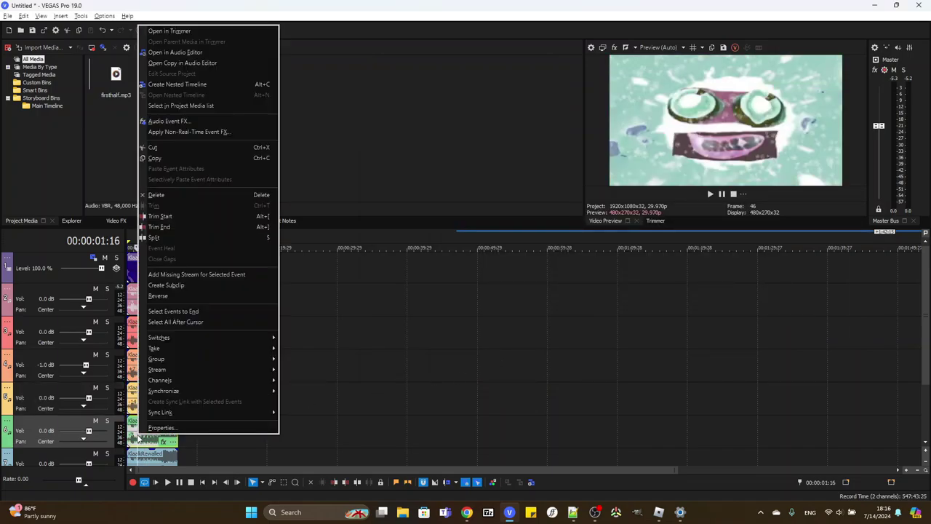
mouse_move(206, 337)
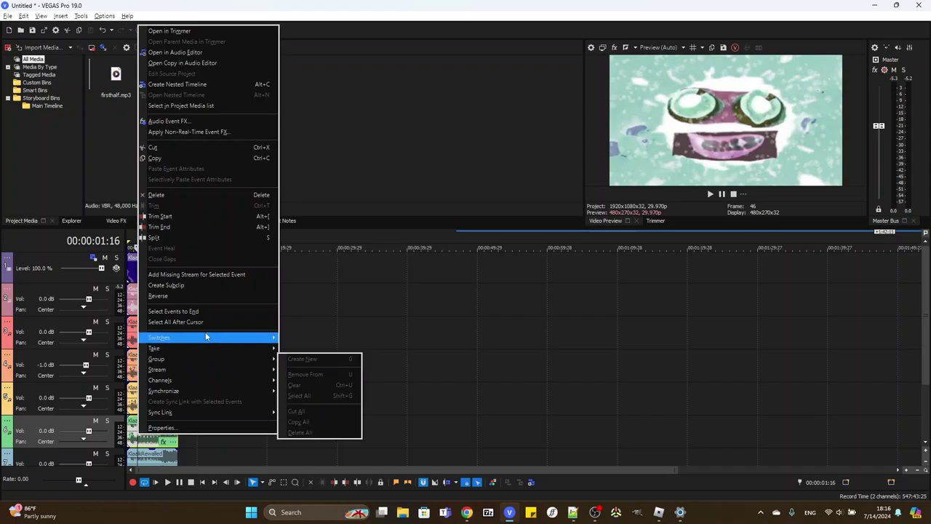
click(175, 427)
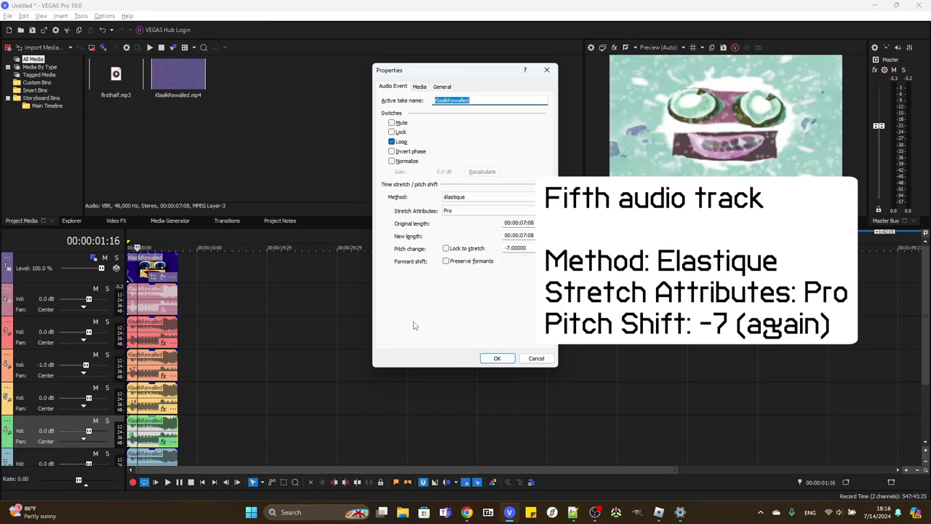
click(497, 358)
- Set the sixth audio track's clip to the élastique pitch shift method with Pro stretch attributes
scroll(132, 434, down, 1)
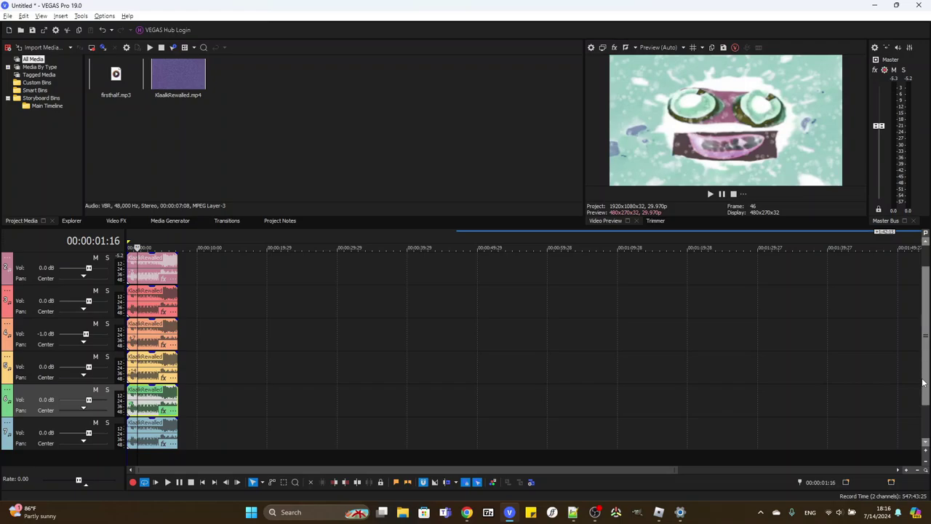
click(132, 434)
right_click(132, 431)
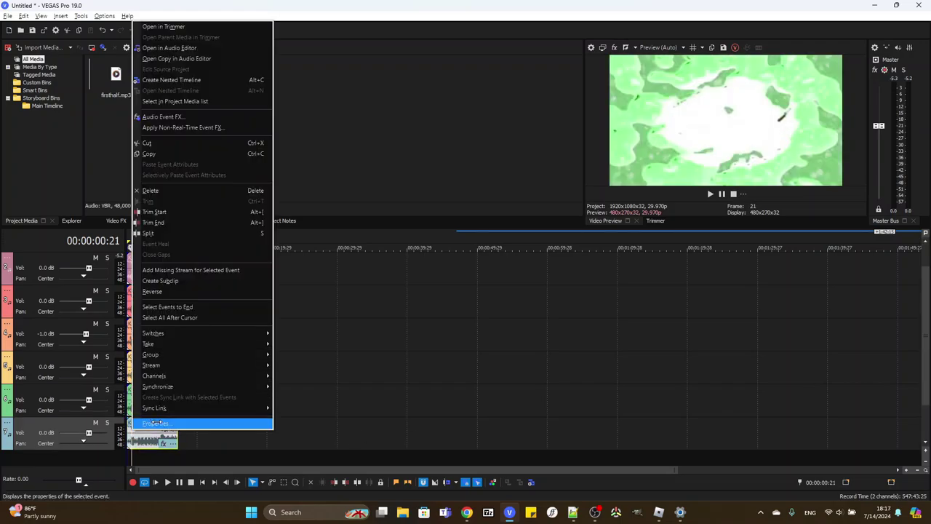
click(156, 420)
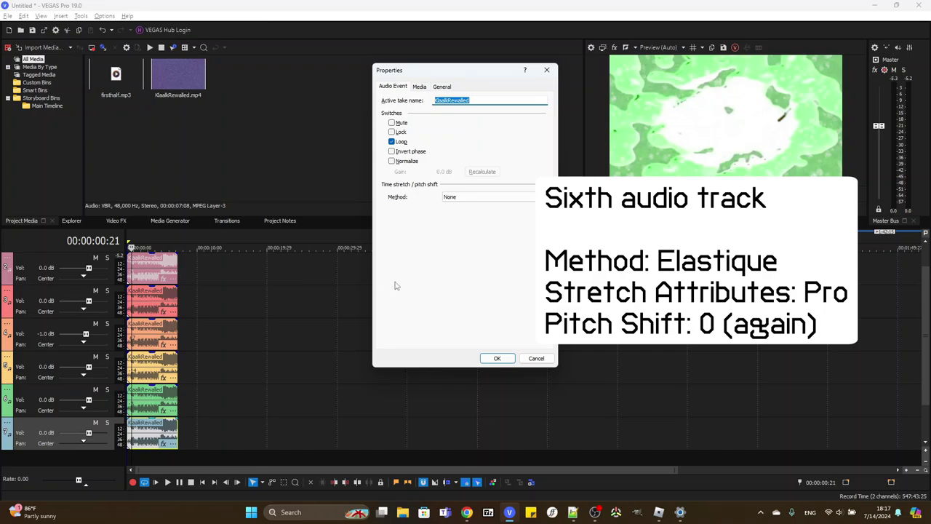
click(492, 198)
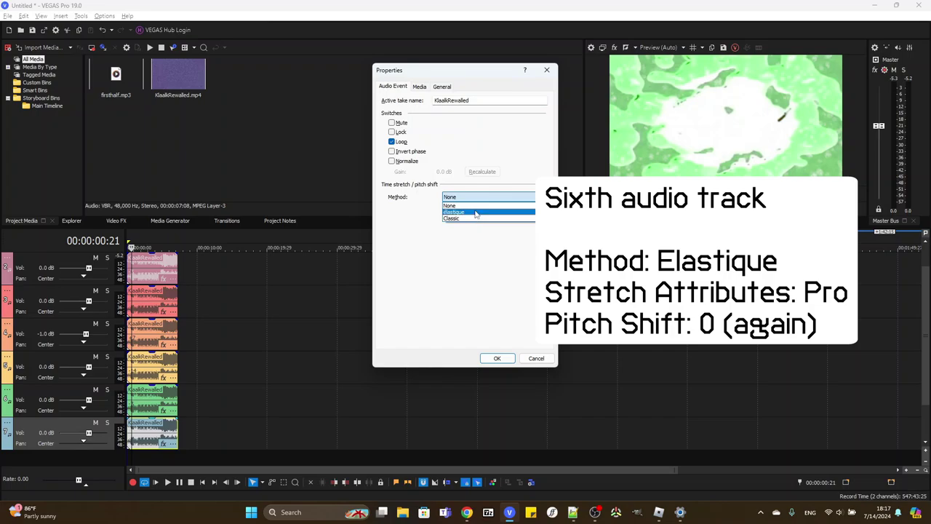
click(473, 216)
click(476, 211)
click(471, 220)
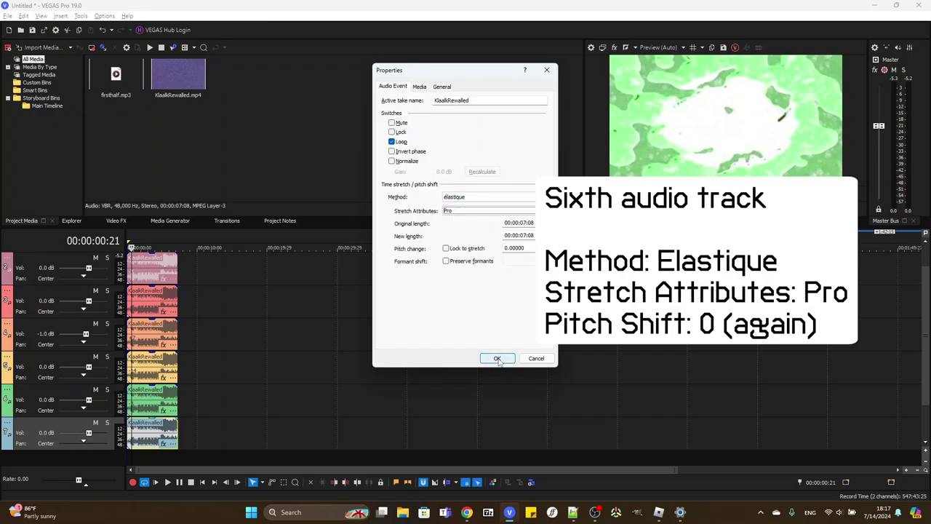
click(497, 359)
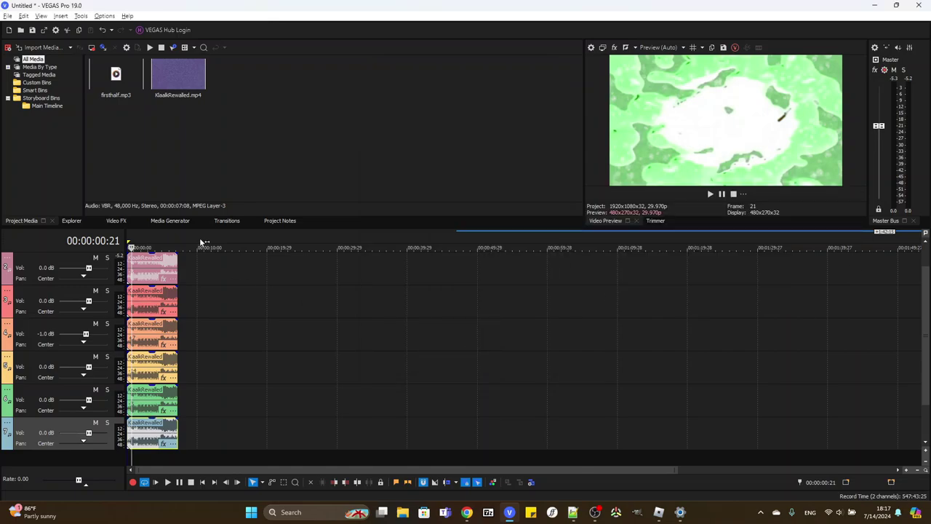
- Select the full duration of the clips as the time range and open the render settings
double_click(128, 240)
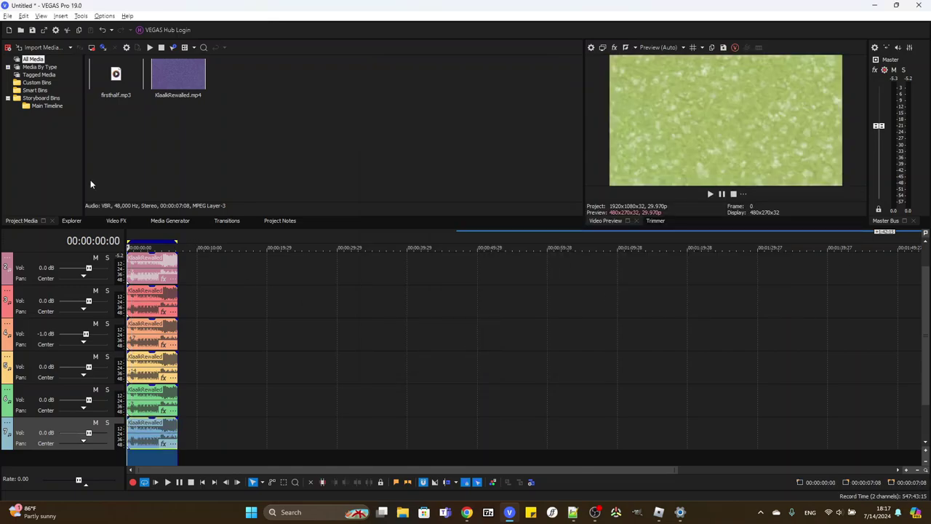
click(8, 18)
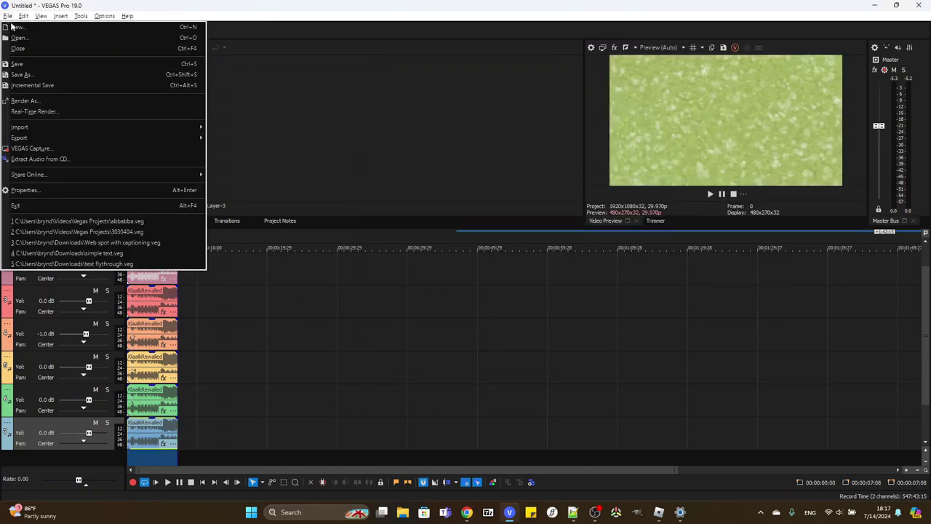
click(58, 101)
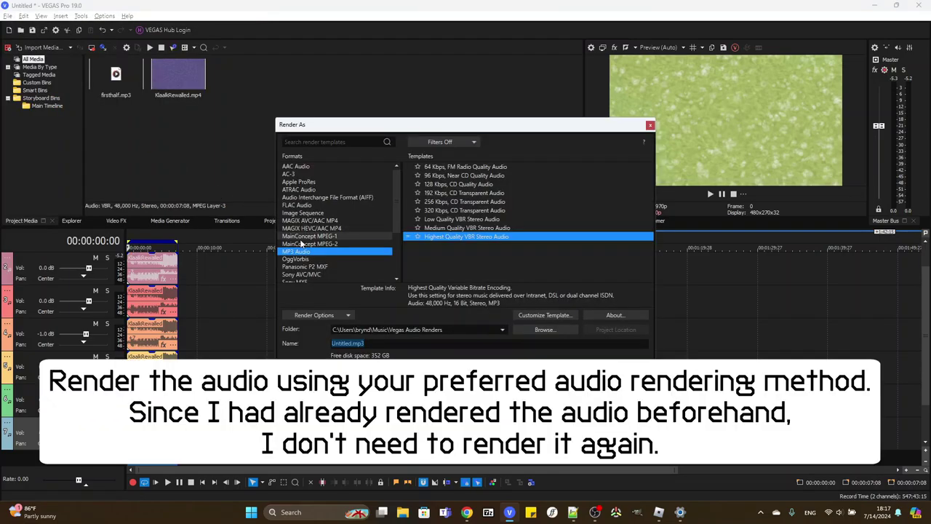
- Try naming the MP3 audio render with text beginning "type whatever you want here, then press render", and leave the render settings without rendering
click(398, 343)
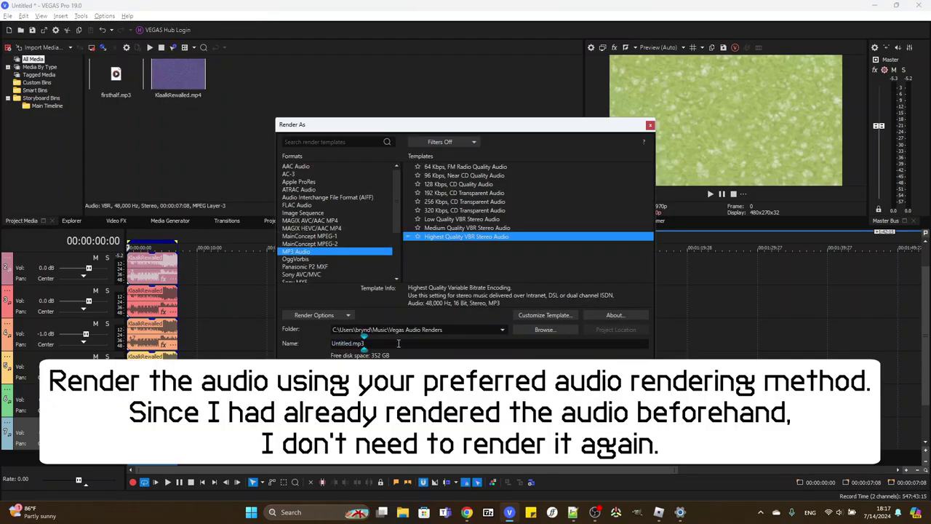
key(ctrl+a)
text(type whatever you want here, then pres)
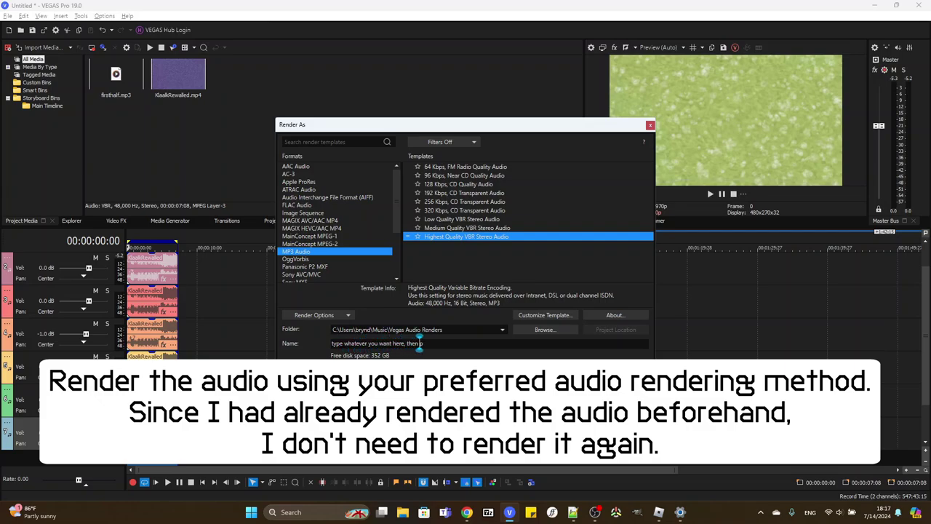
text(s render)
text(. I already have dine i)
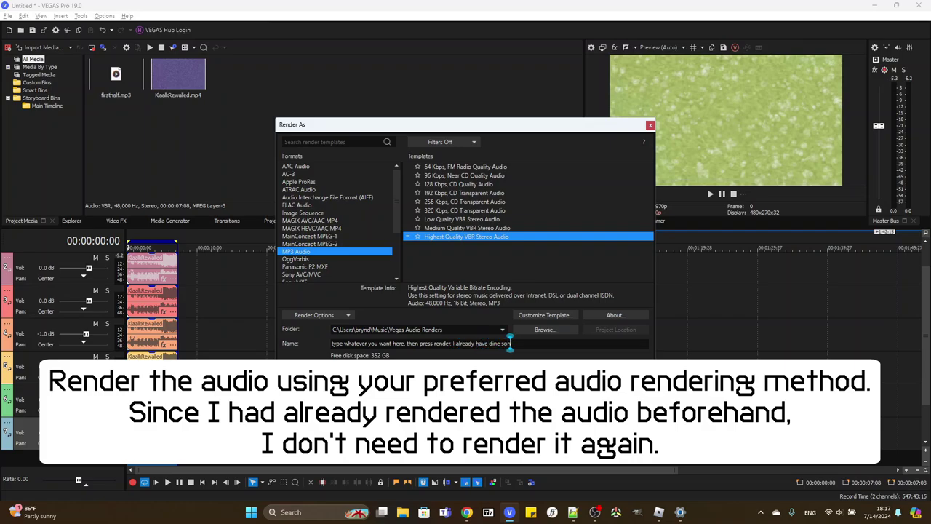
key(BackSpace)
key(BackSpace)
key(BackSpace)
key(BackSpace)
key(BackSpace)
text(one so, no need for me to)
click(615, 370)
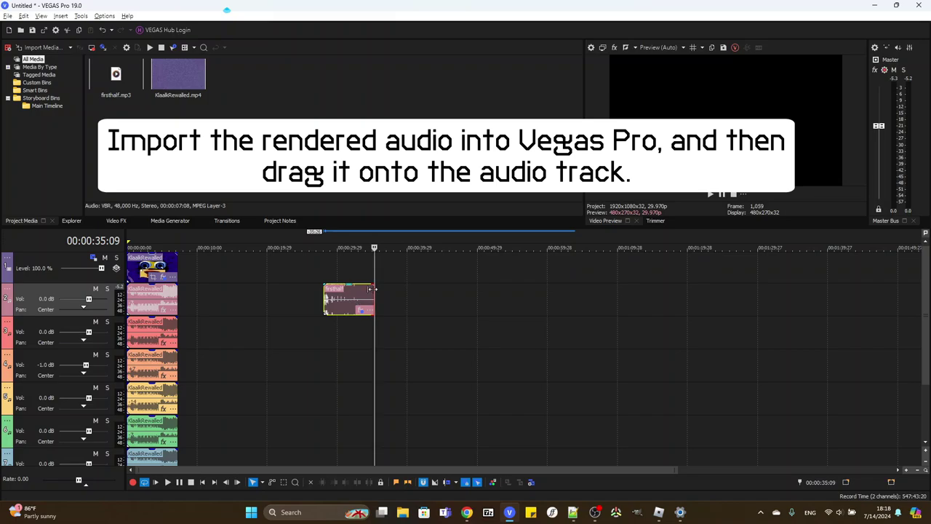
- Move the firsthalf clip earlier on its track, clear of the original clips, and delete the six original audio clips
drag(364, 296, 245, 298)
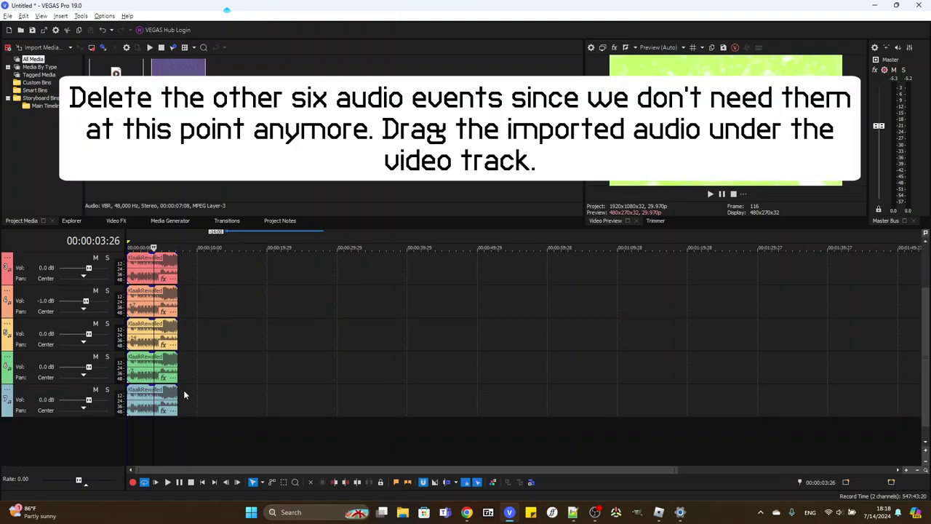
click(154, 393)
key(ctrl+a)
key(Delete)
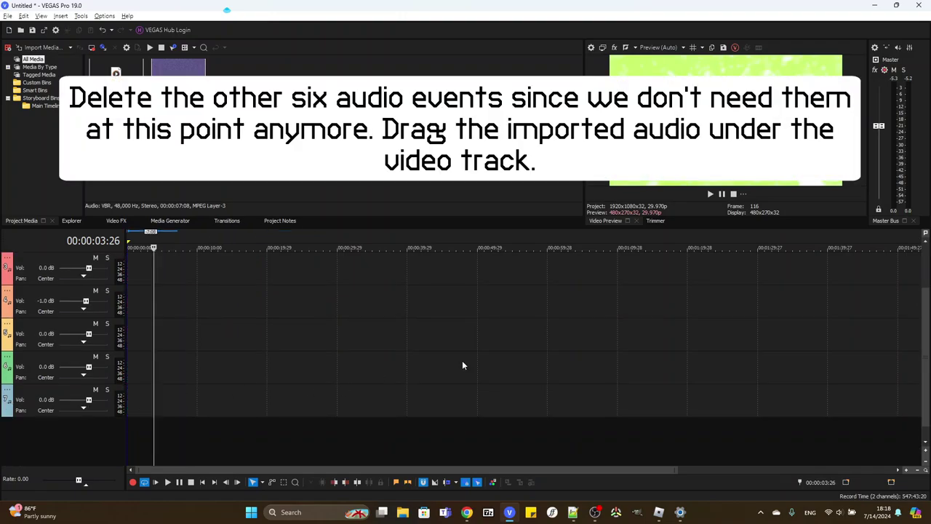
- Align the firsthalf audio clip with the timeline start under the video clip and trim its excess end to the video's end at 00:00:07:08
drag(926, 357, 926, 310)
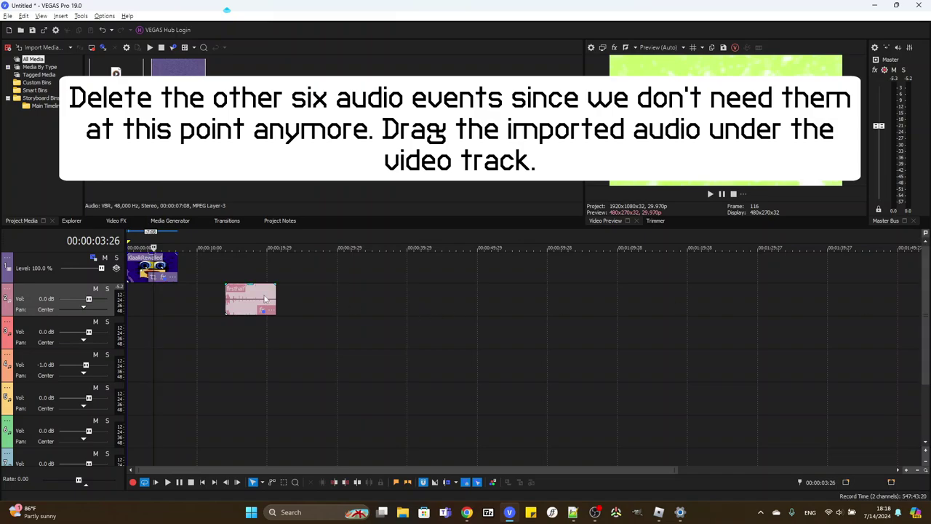
drag(251, 299, 152, 300)
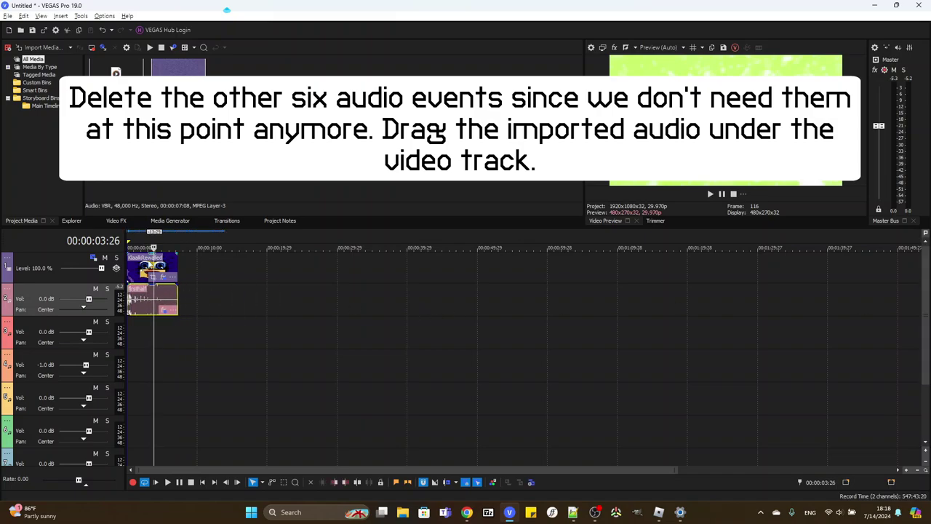
click(179, 242)
scroll(319, 316, up, 10)
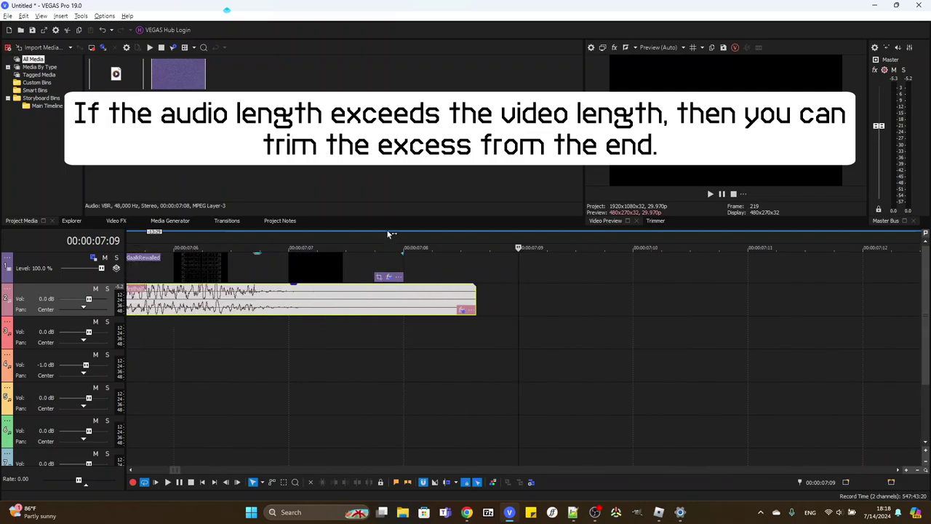
click(405, 243)
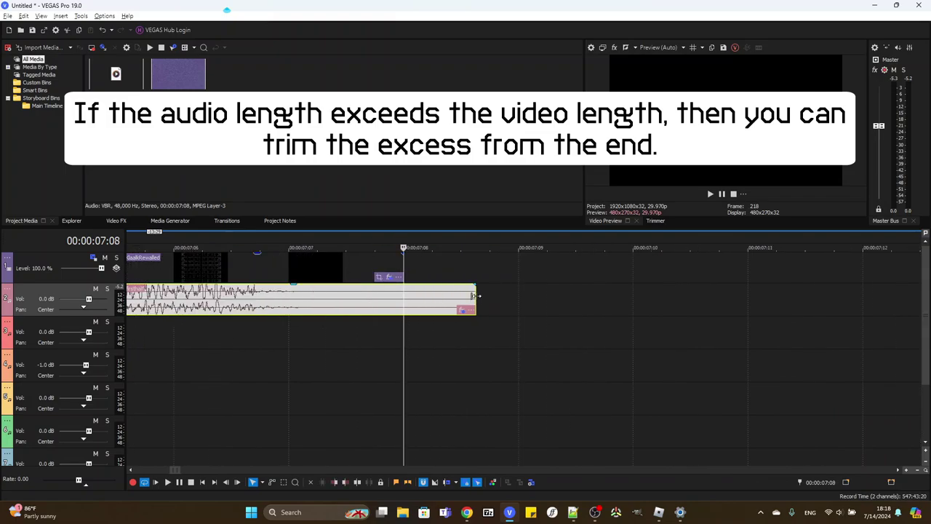
drag(471, 300, 403, 300)
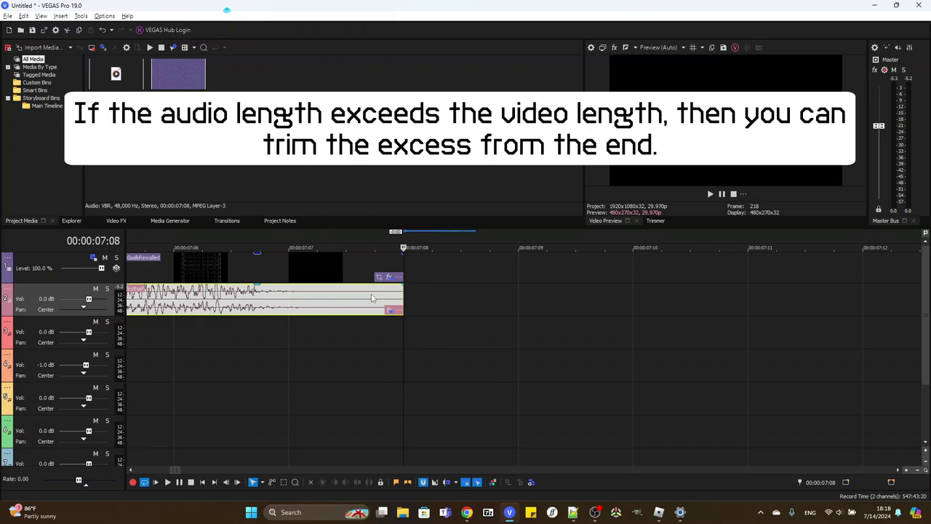
scroll(350, 310, down, 5)
scroll(350, 310, down, 4)
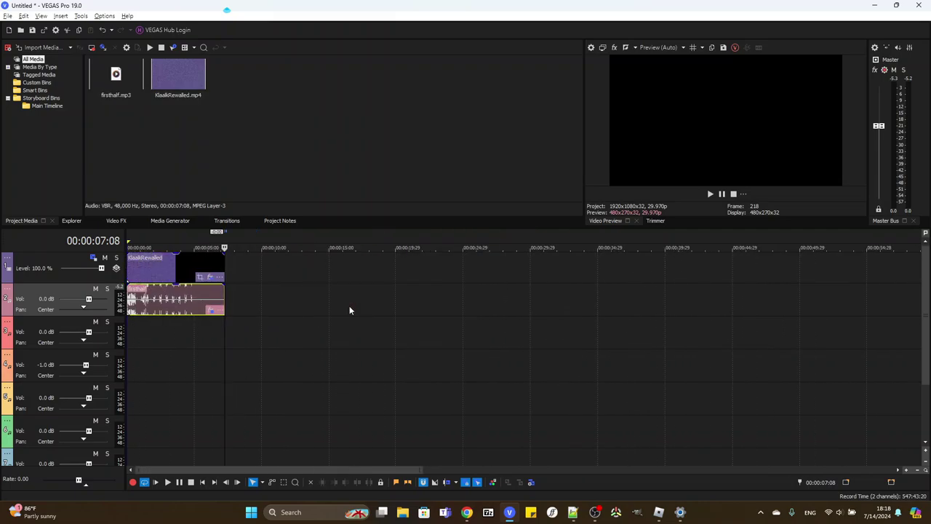
- Return to the timeline start and check the ExpressFX Amplitude Modulation and GEEKTRONIC effect settings on the firsthalf clip
click(129, 232)
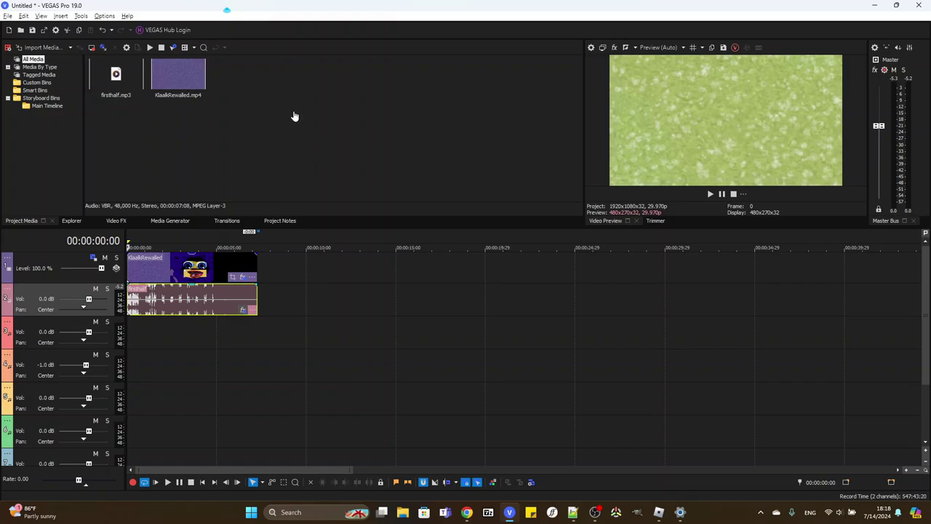
click(136, 77)
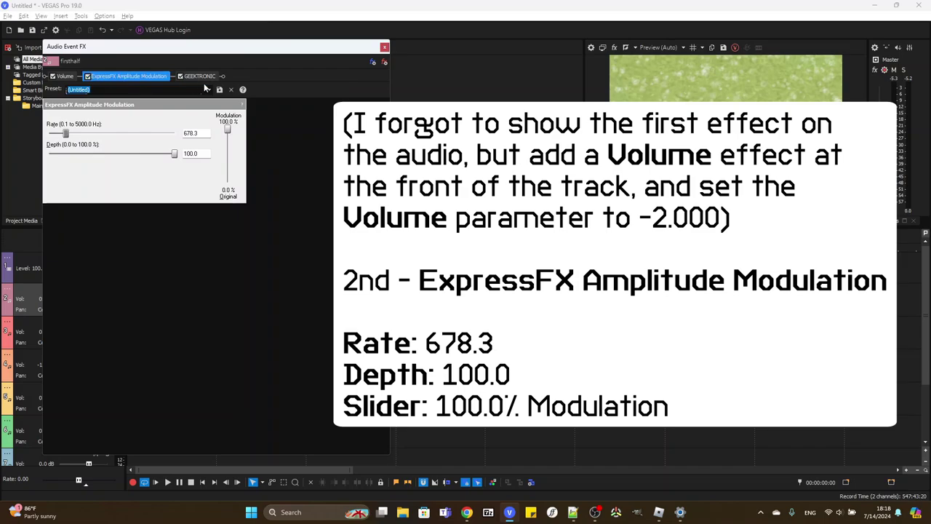
click(209, 89)
click(157, 180)
click(207, 77)
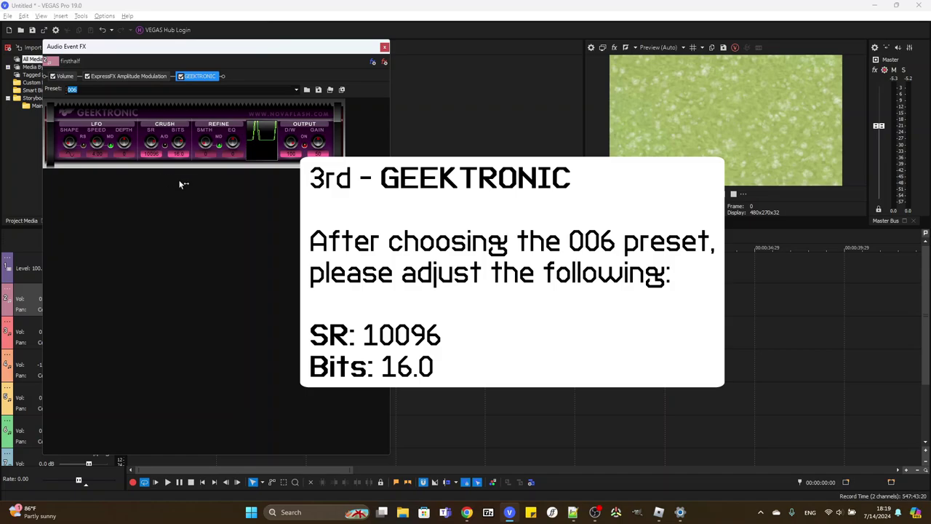
click(385, 48)
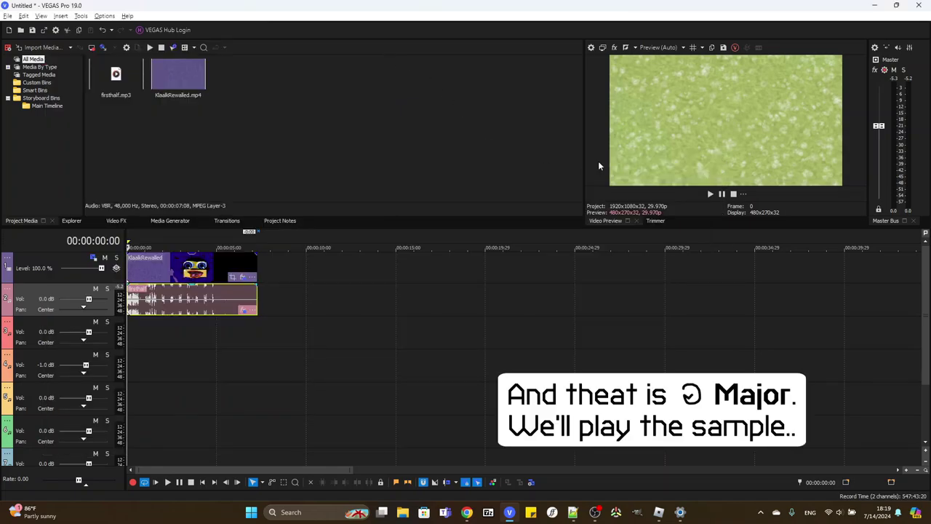
- Play the combined video and firsthalf audio from the start, and stop playback near the end
click(710, 194)
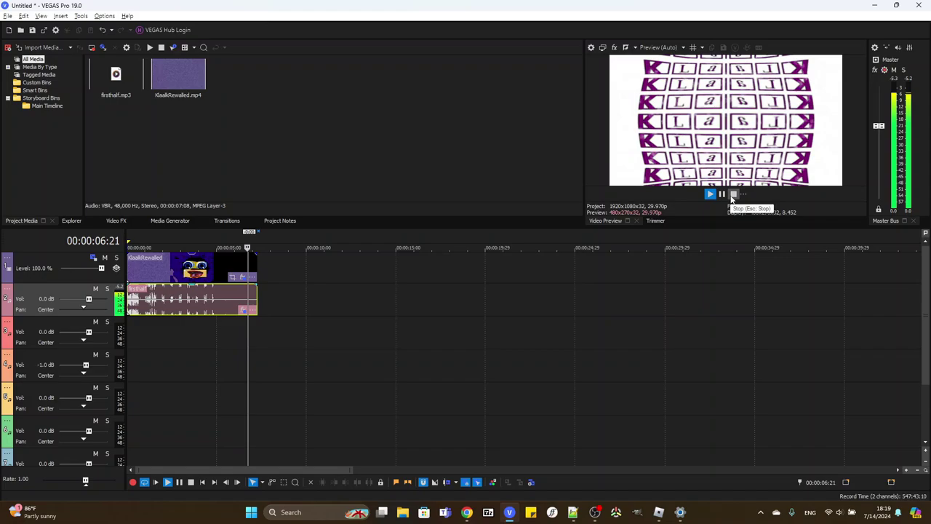
click(733, 195)
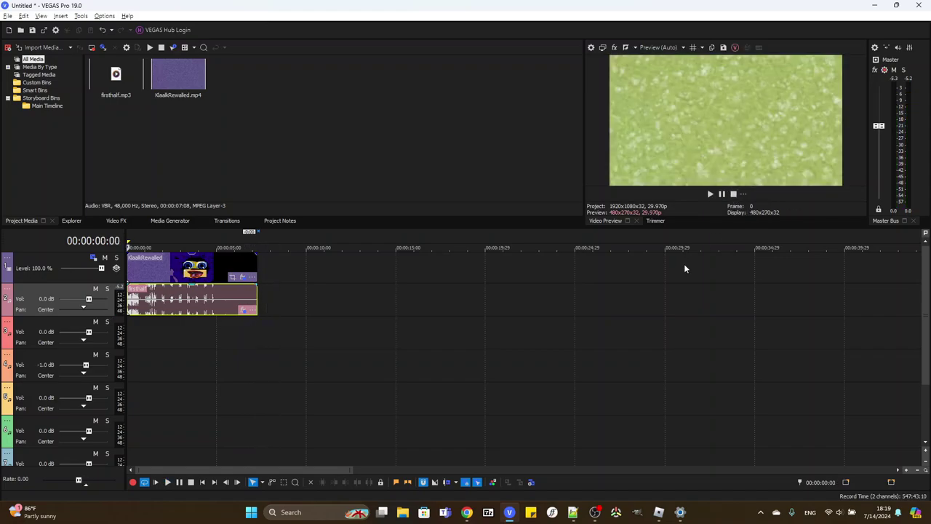